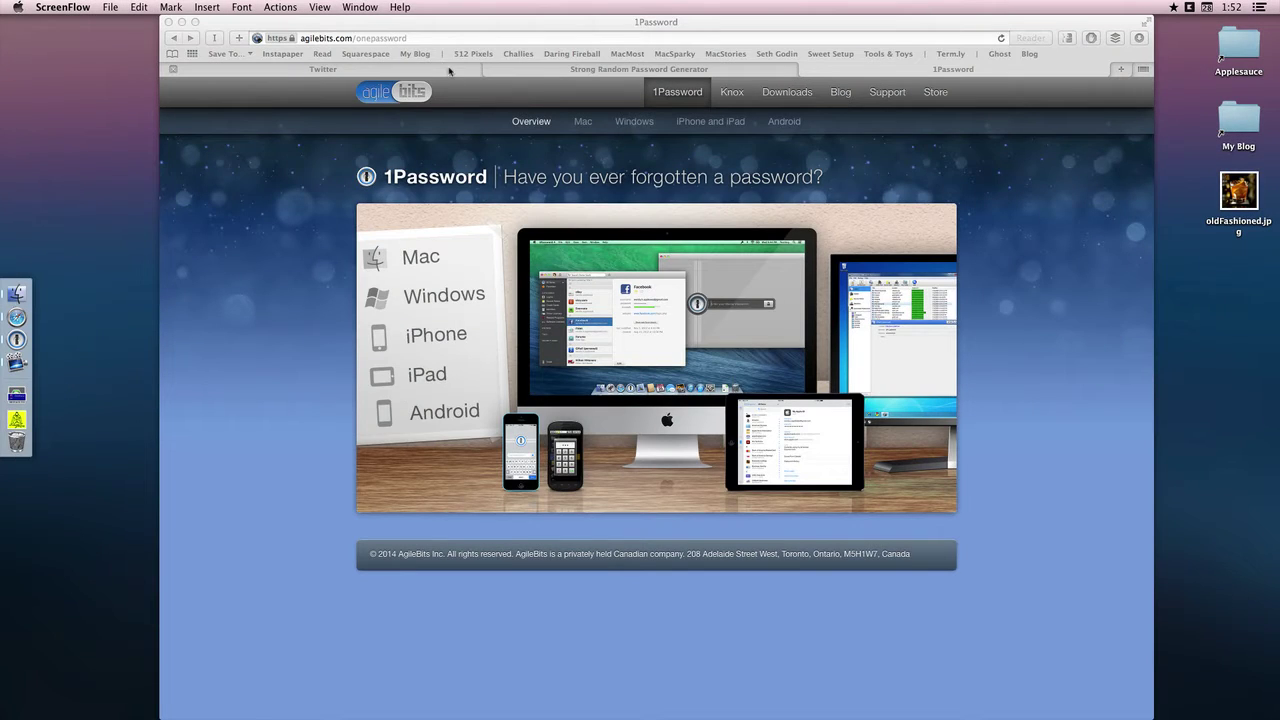
# - Enter the account holder's full name and e-mail address in Twitter's sign-up form
pyautogui.click(173, 69)
pyautogui.click(781, 297)
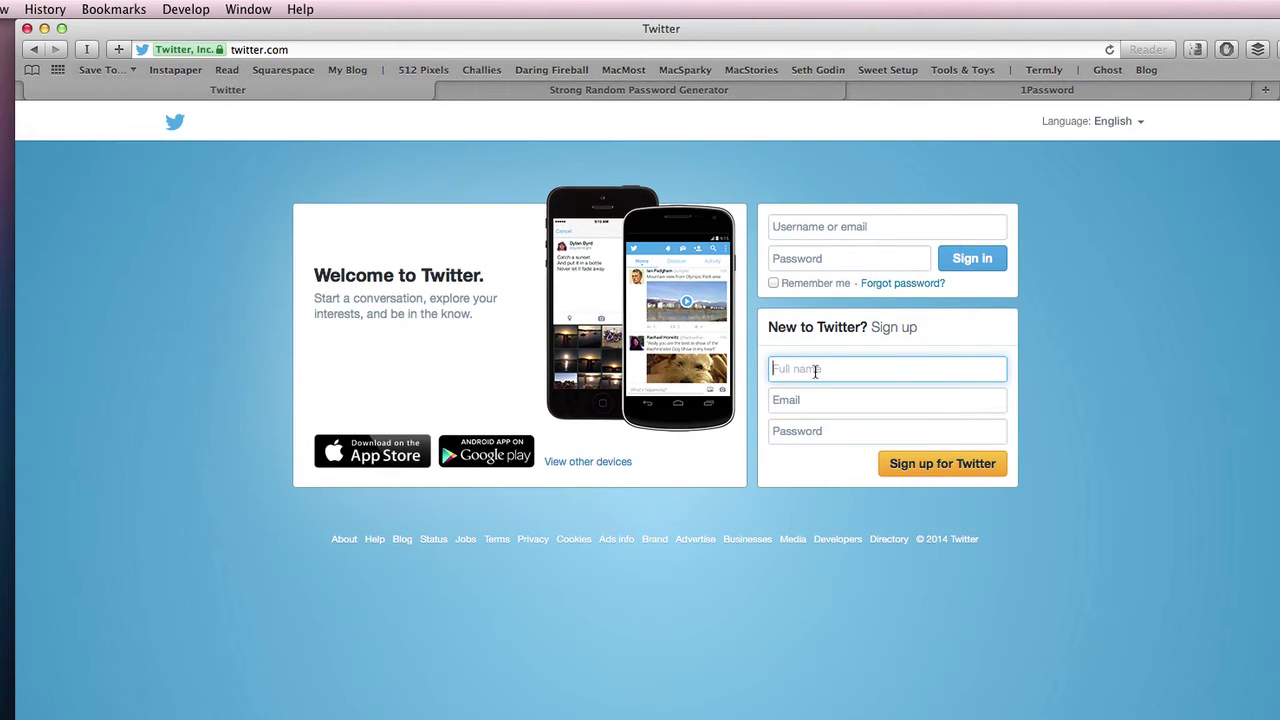
pyautogui.write('joesoldfashioned')
pyautogui.press('Tab')
pyautogui.write('iam')
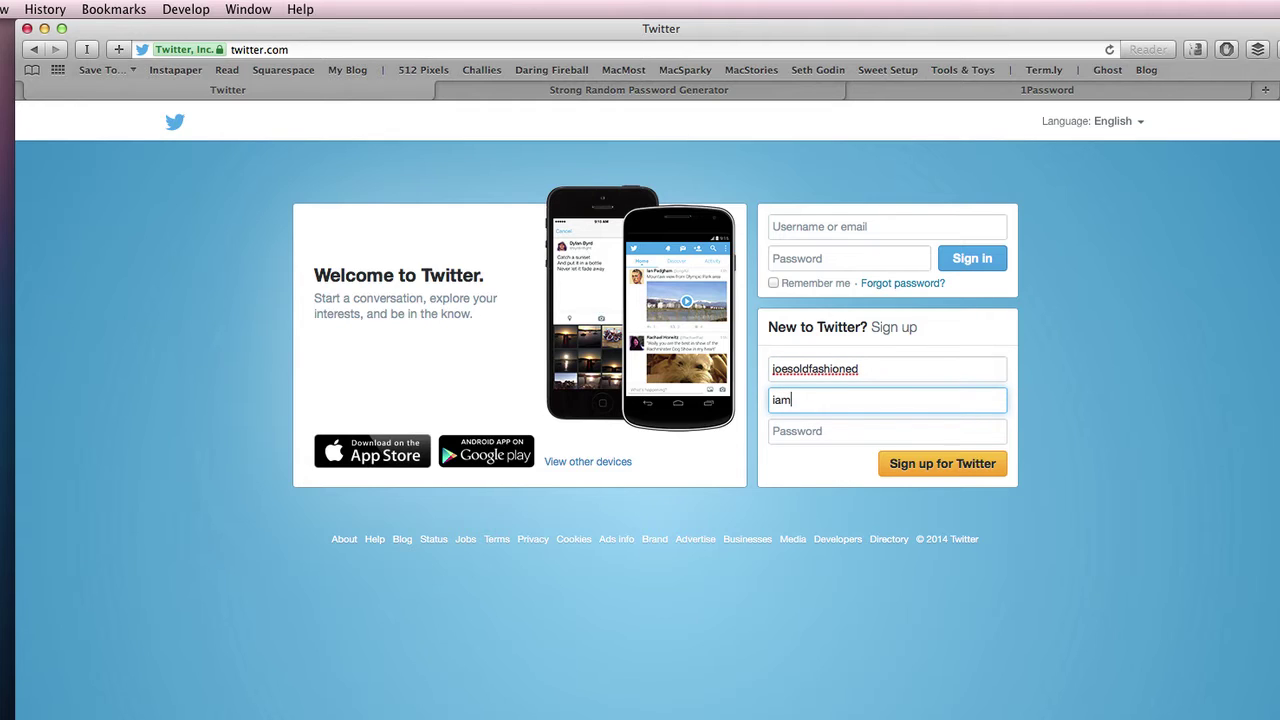
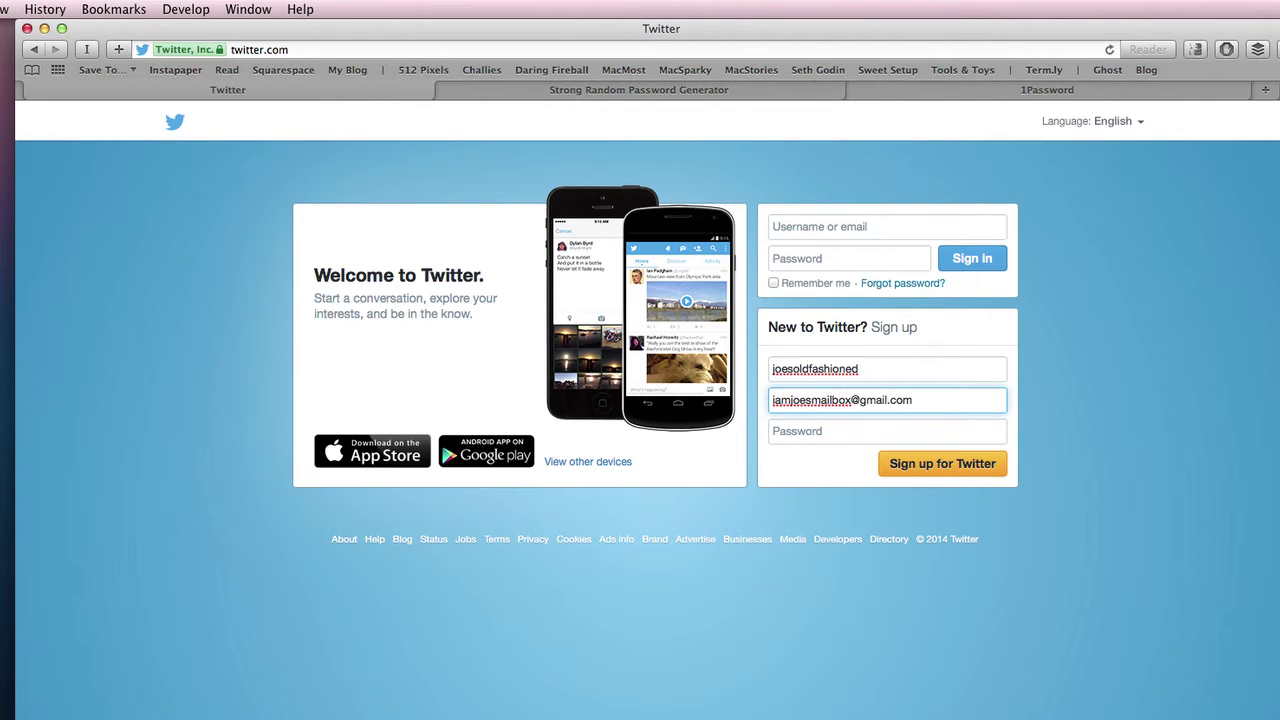
pyautogui.press('Tab')
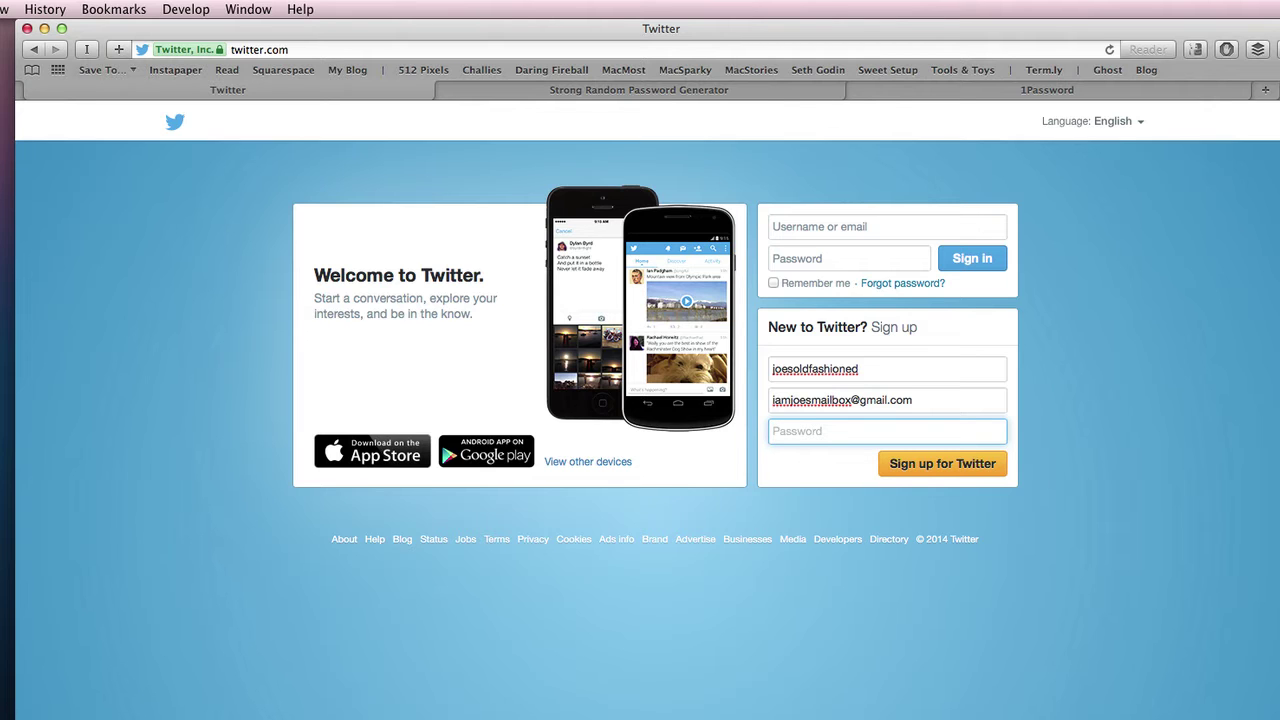
pyautogui.click(16, 339)
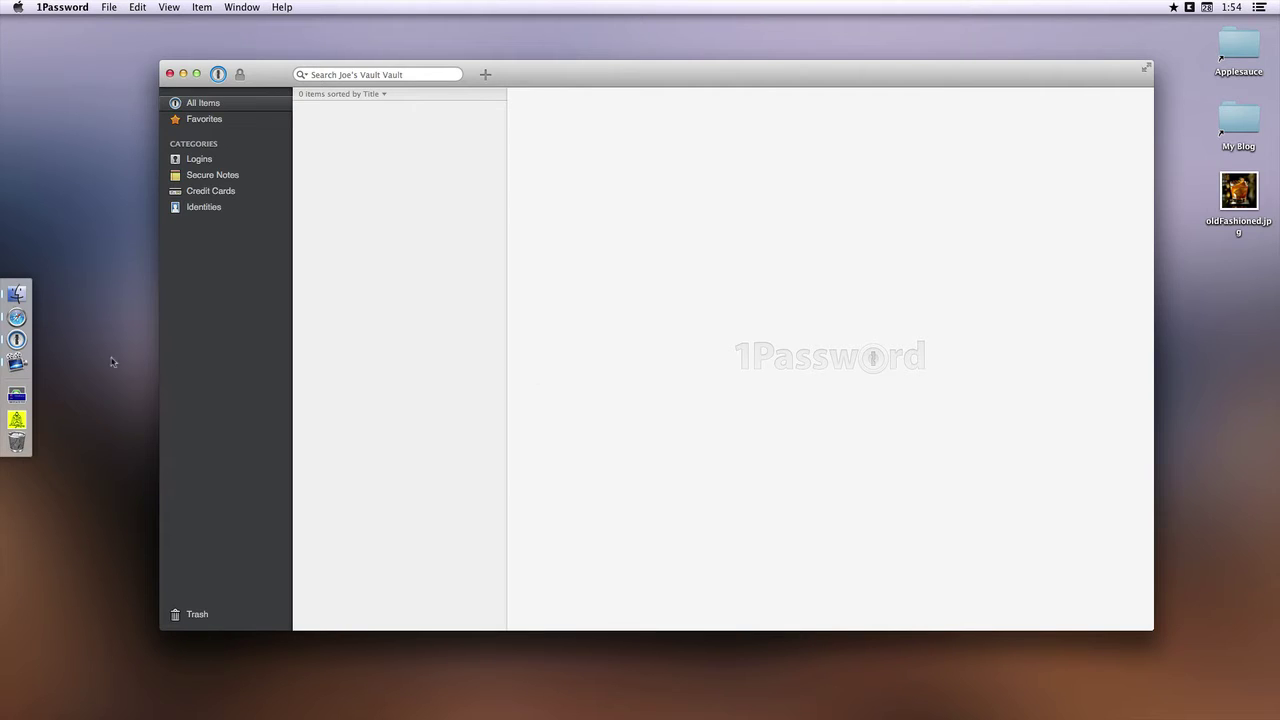
pyautogui.click(17, 317)
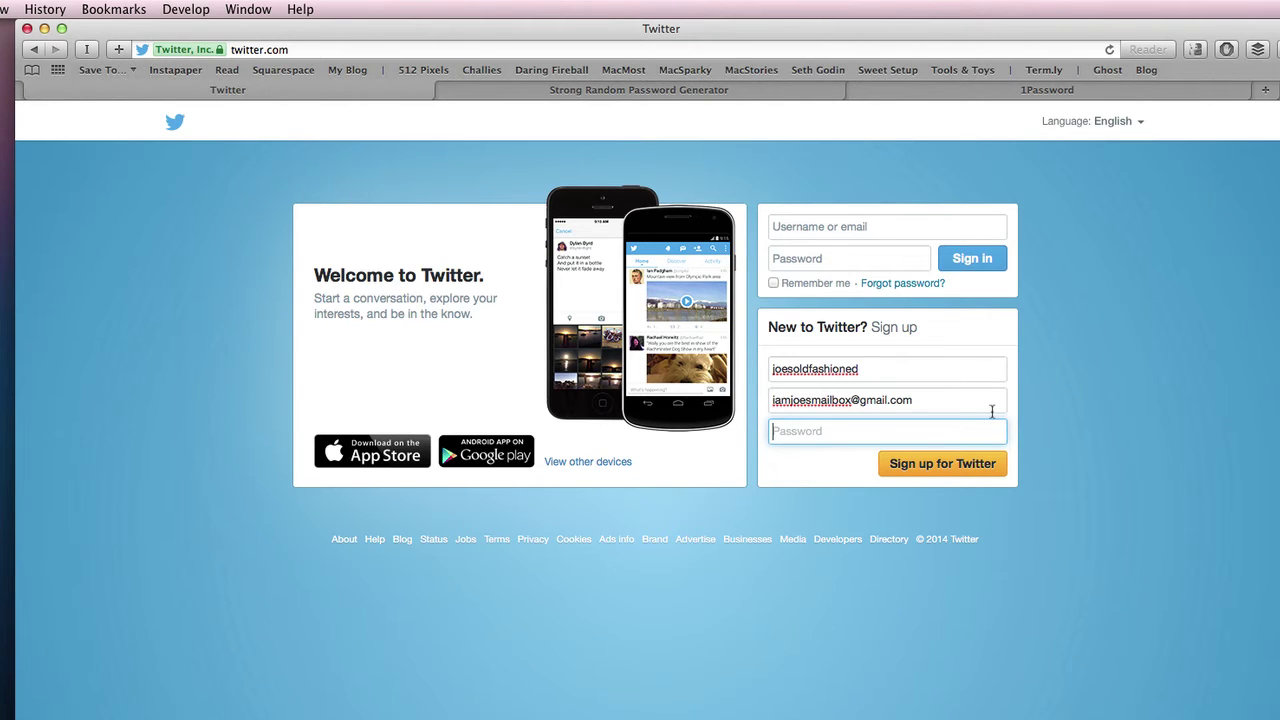
# - Bring up 1Password's password generator, leaving the ambiguous and repeated character options unchanged
pyautogui.press('super+alt+backslash')
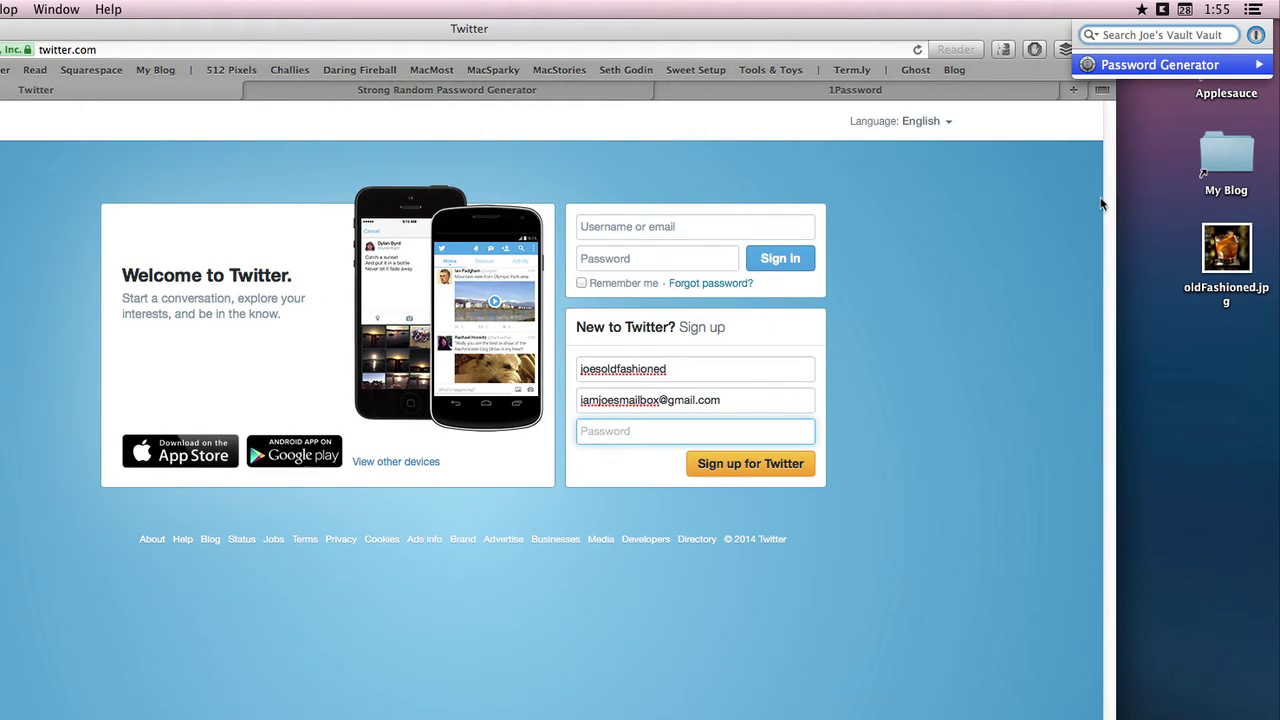
pyautogui.moveTo(1178, 68)
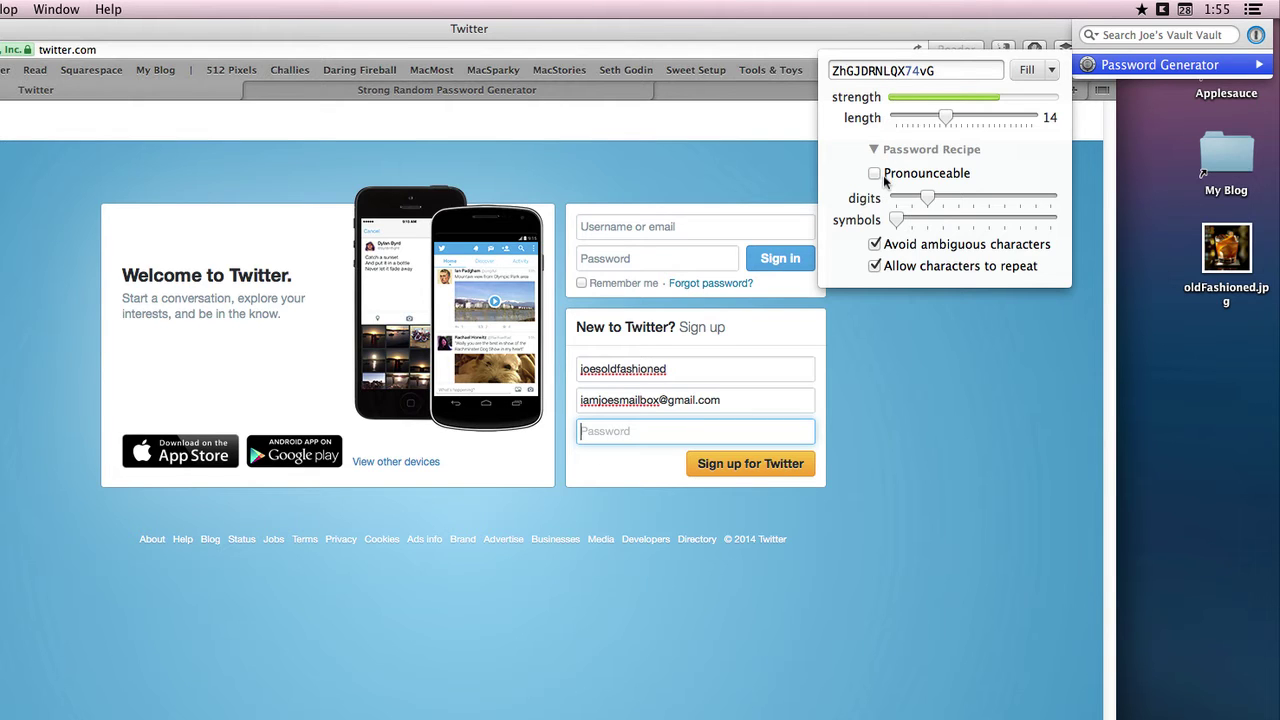
pyautogui.click(925, 249)
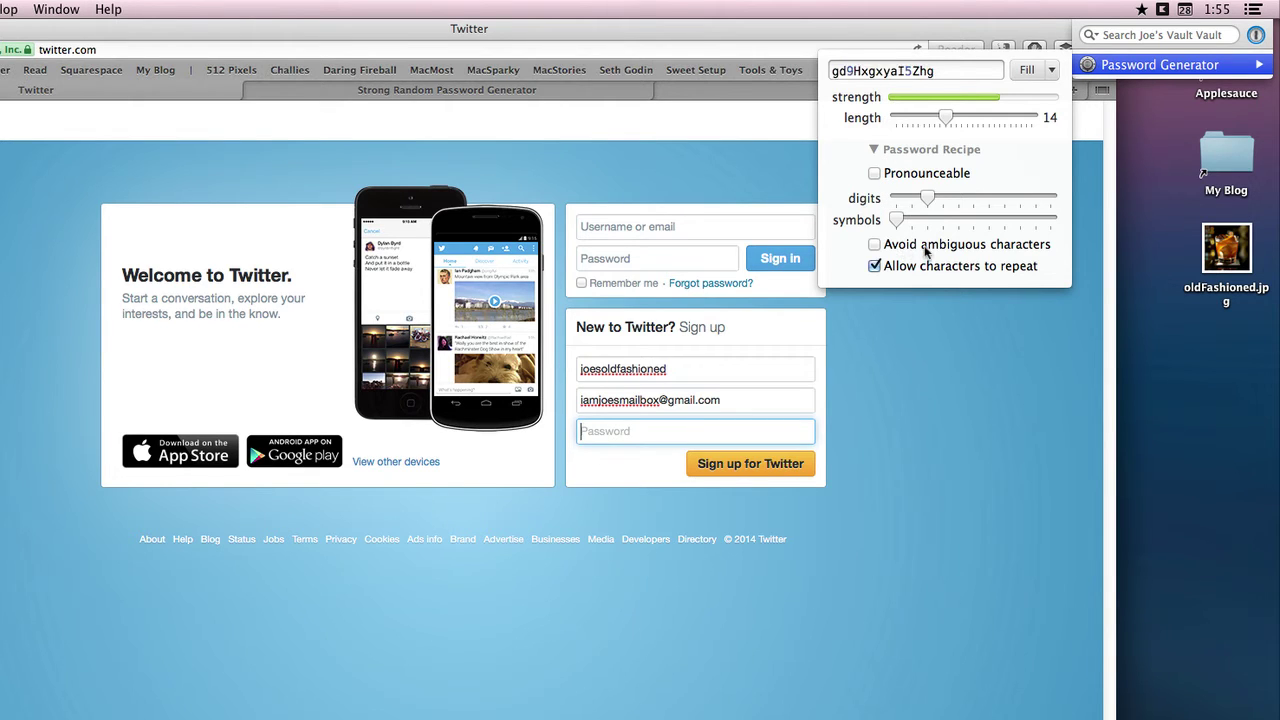
pyautogui.click(925, 249)
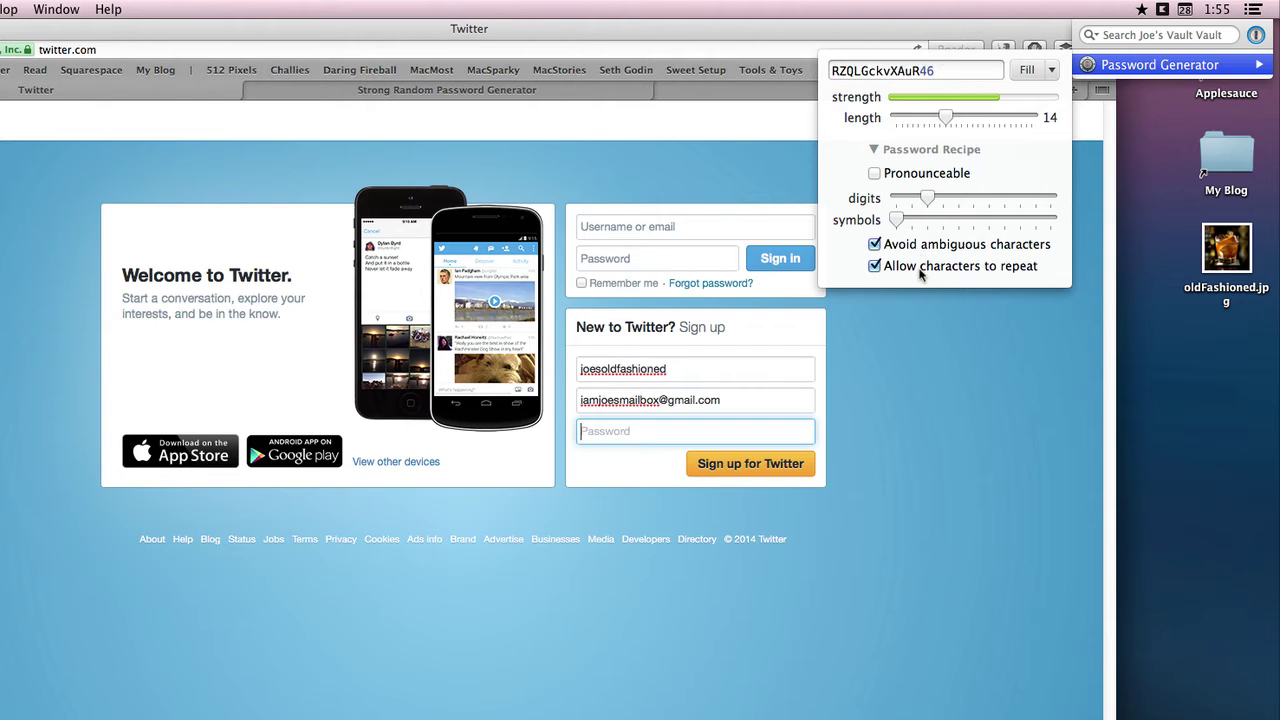
pyautogui.click(920, 271)
pyautogui.click(920, 268)
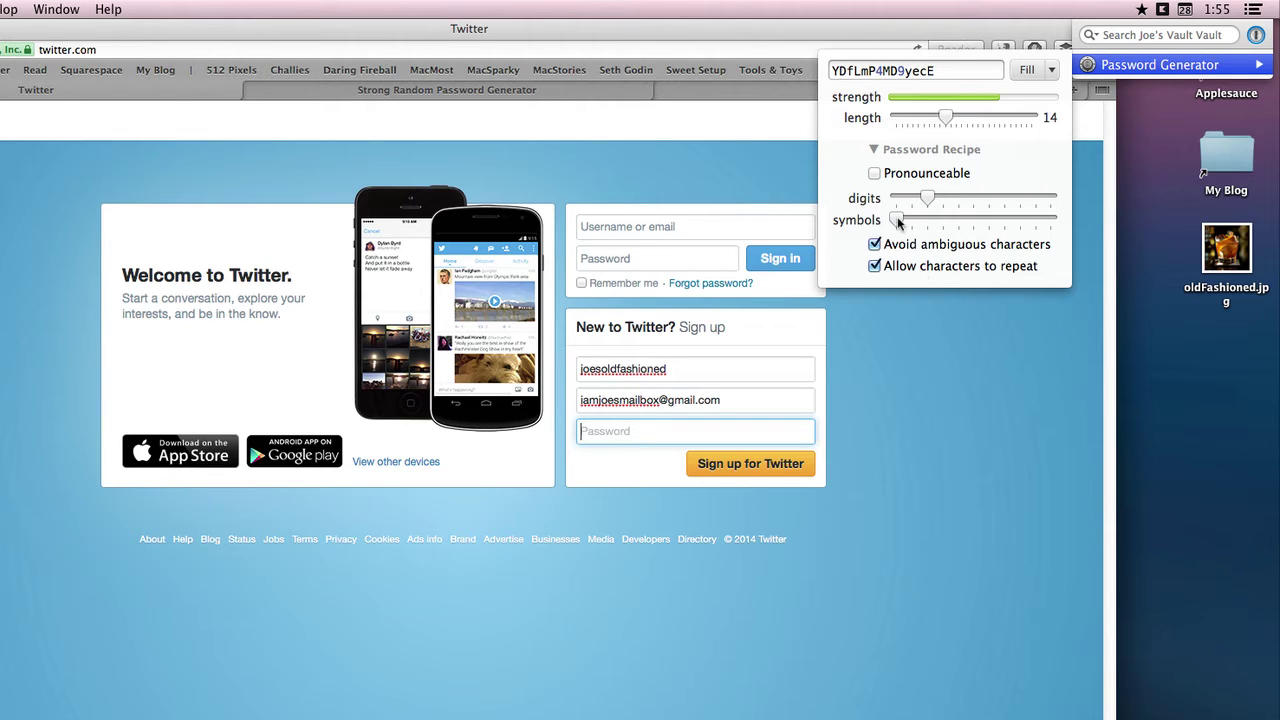
# - Add symbols, lengthen the password to 24 characters, and fill it into the sign-up form
pyautogui.moveTo(897, 221); pyautogui.dragTo(944, 200)
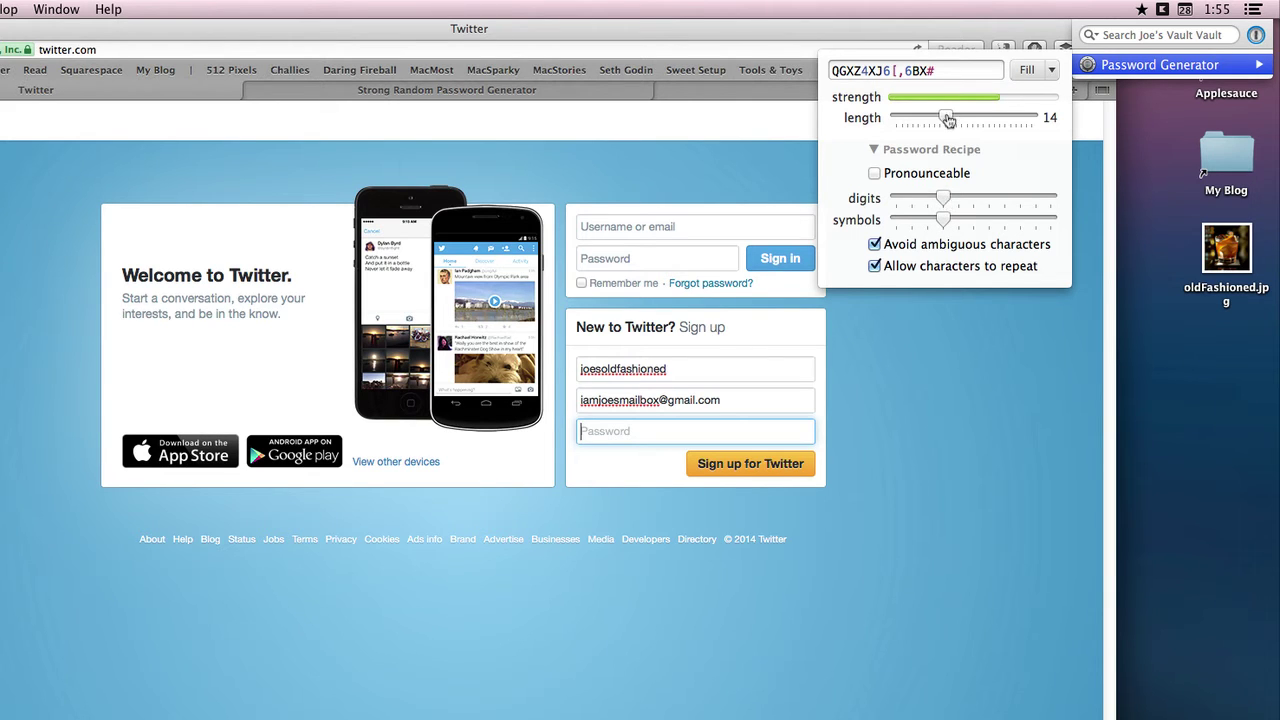
pyautogui.moveTo(948, 120); pyautogui.dragTo(1005, 117)
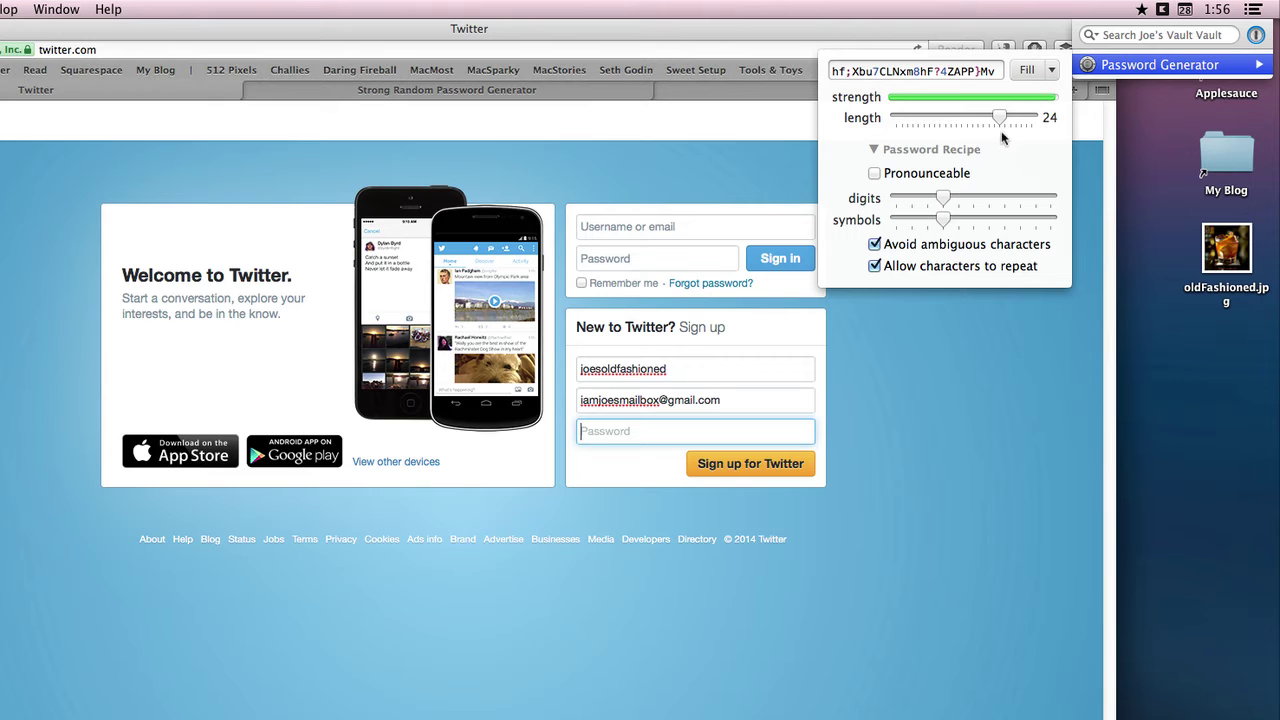
pyautogui.click(1027, 67)
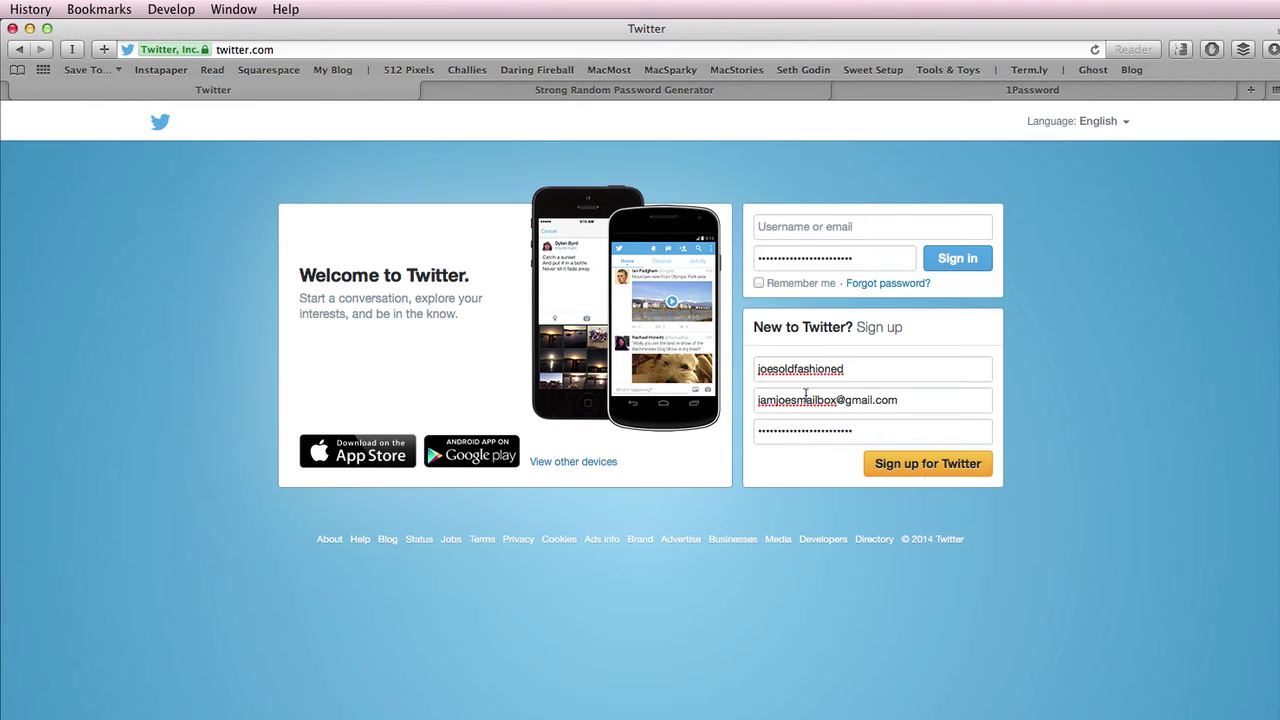
# - Clear the stray sign-in password, submit the Twitter sign-up, and save the login to 1Password
pyautogui.doubleClick(803, 258)
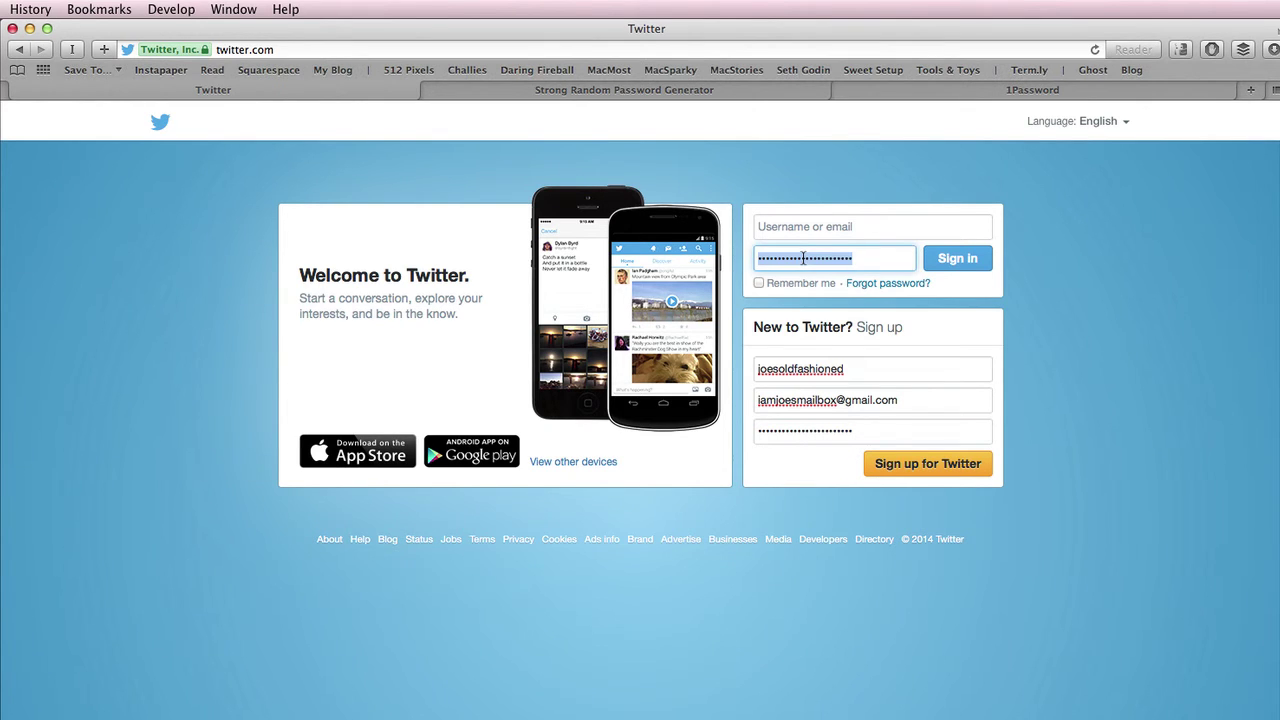
pyautogui.press('BackSpace')
pyautogui.click(894, 466)
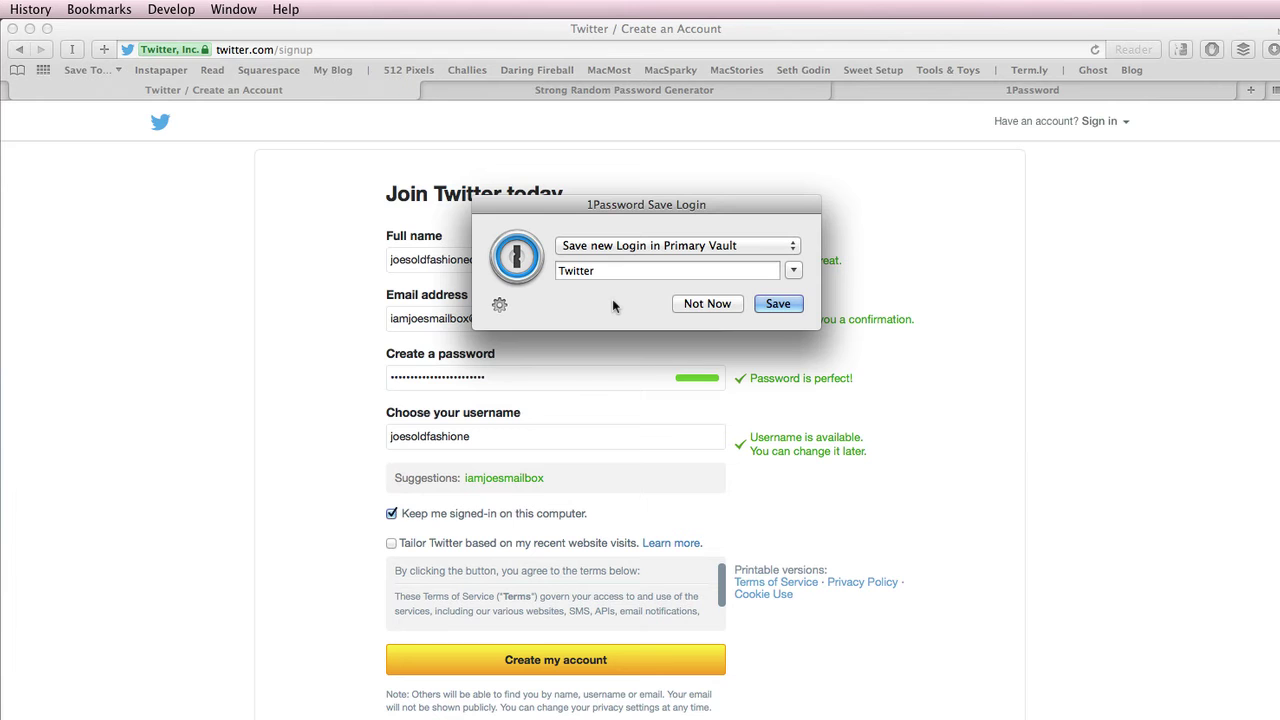
pyautogui.click(778, 304)
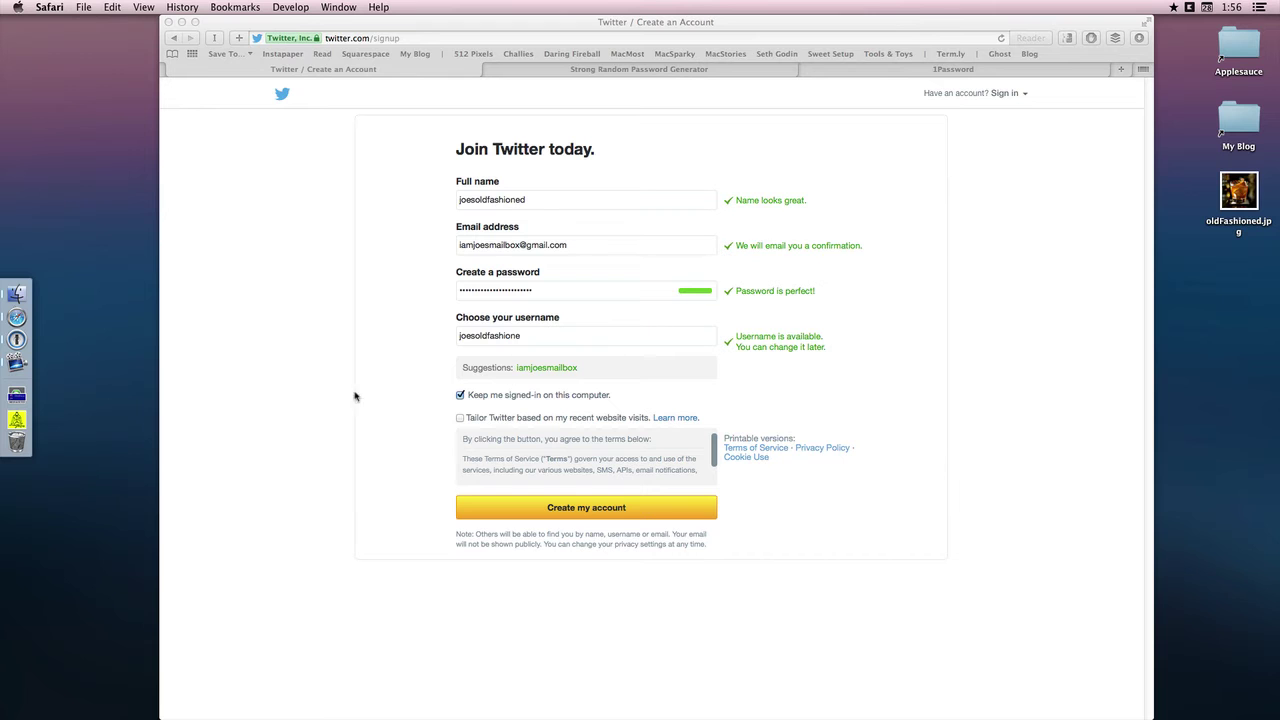
# - Review the saved twitter.com password item in 1Password, then show the empty Logins category
pyautogui.click(17, 340)
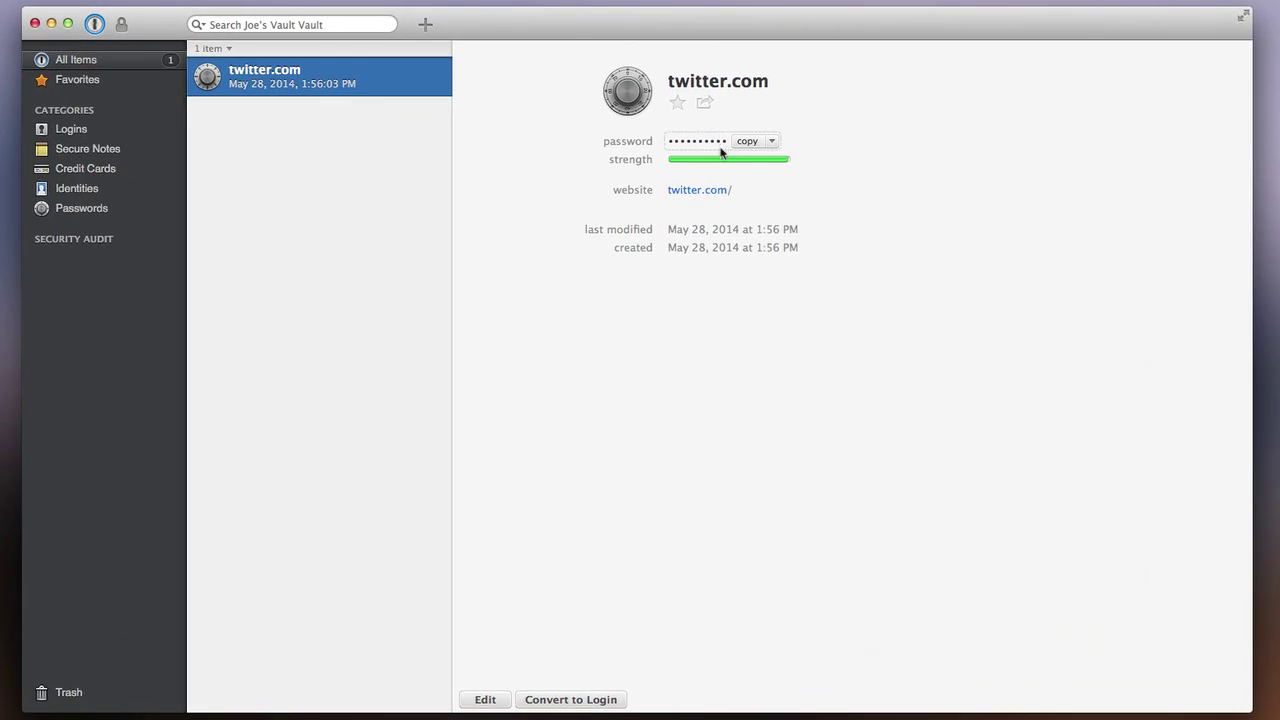
pyautogui.moveTo(703, 194)
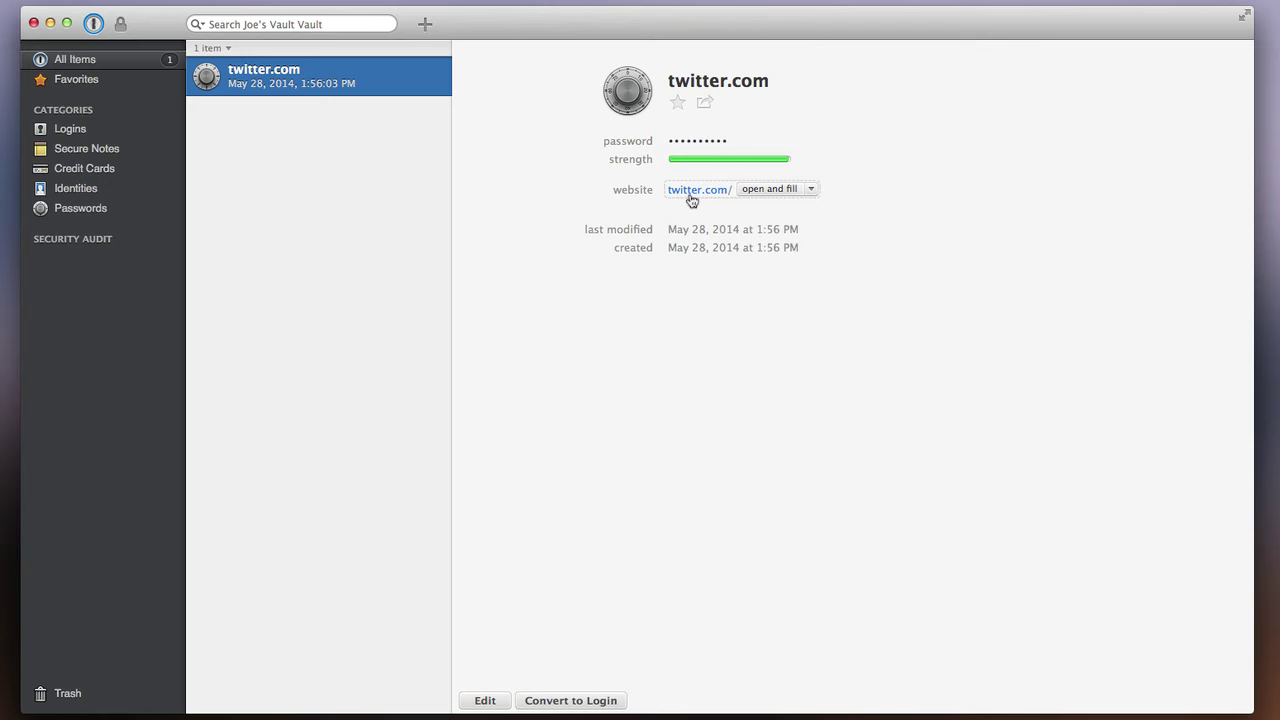
pyautogui.hotkey('shift', 'Tab')
pyautogui.moveTo(733, 149)
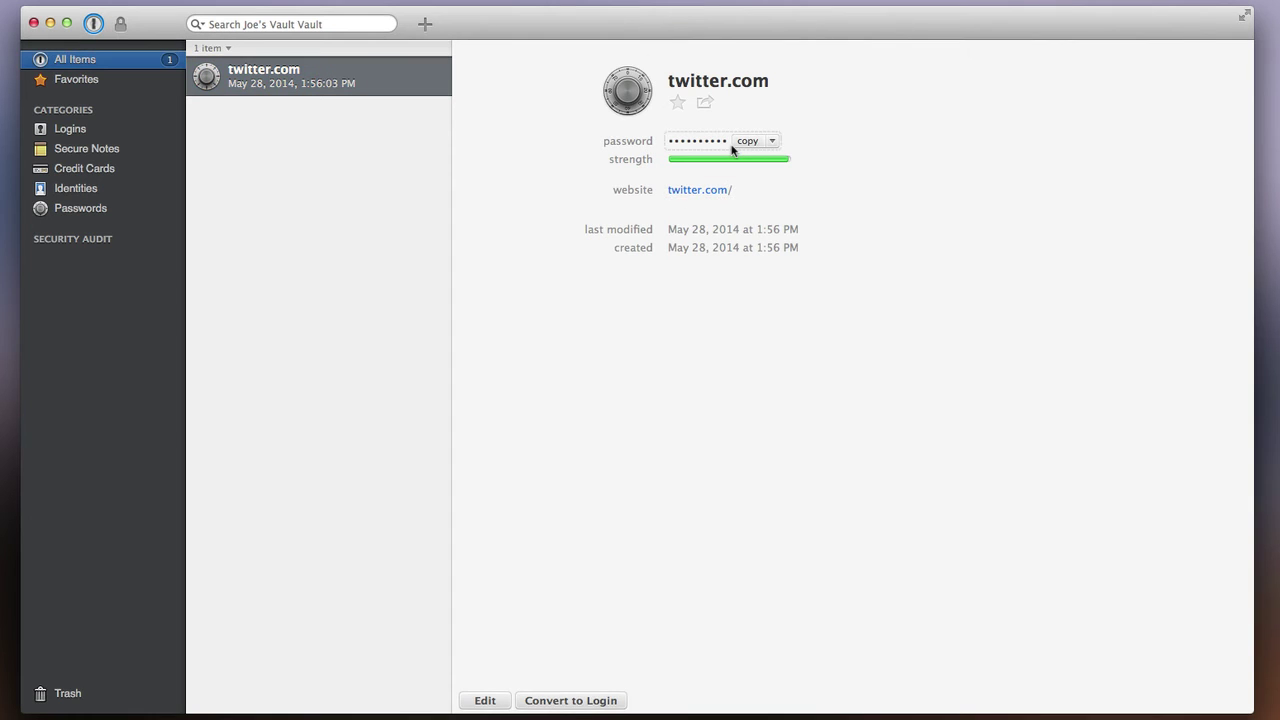
pyautogui.click(96, 134)
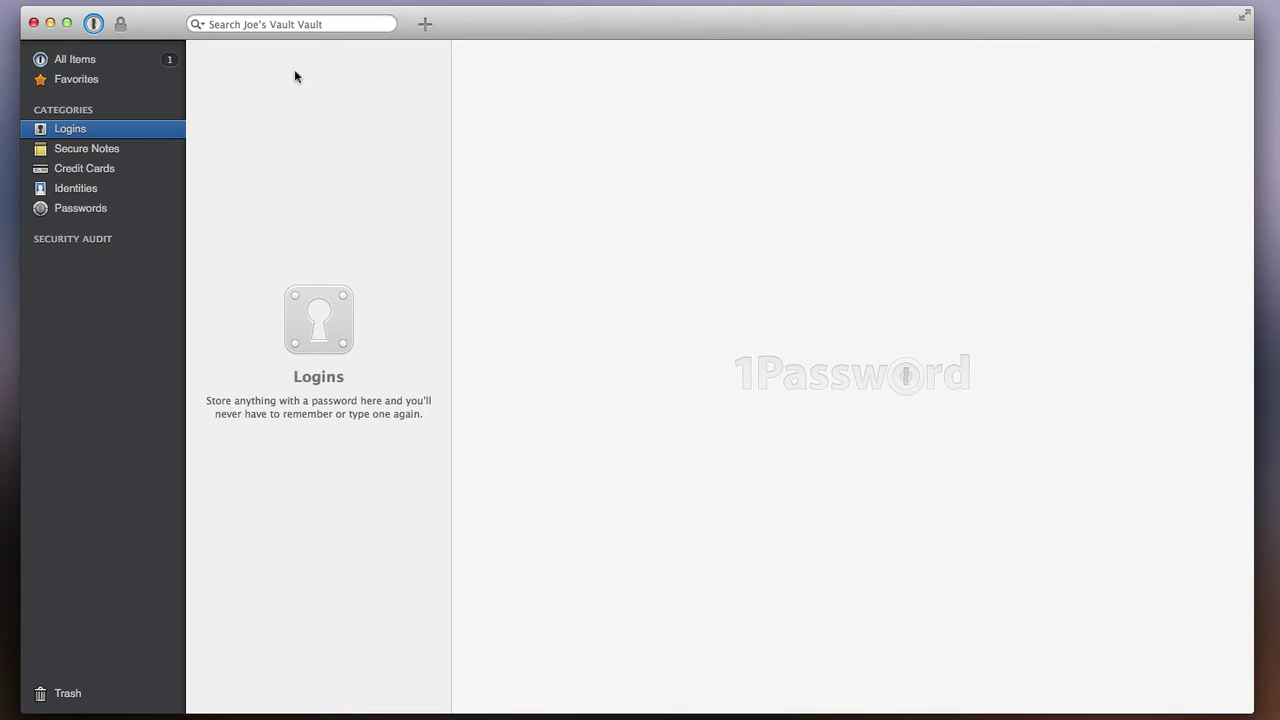
# - Create a new login item titled 'Twitter, Old Fashioned' with the Twitter account's username
pyautogui.click(425, 26)
pyautogui.click(408, 49)
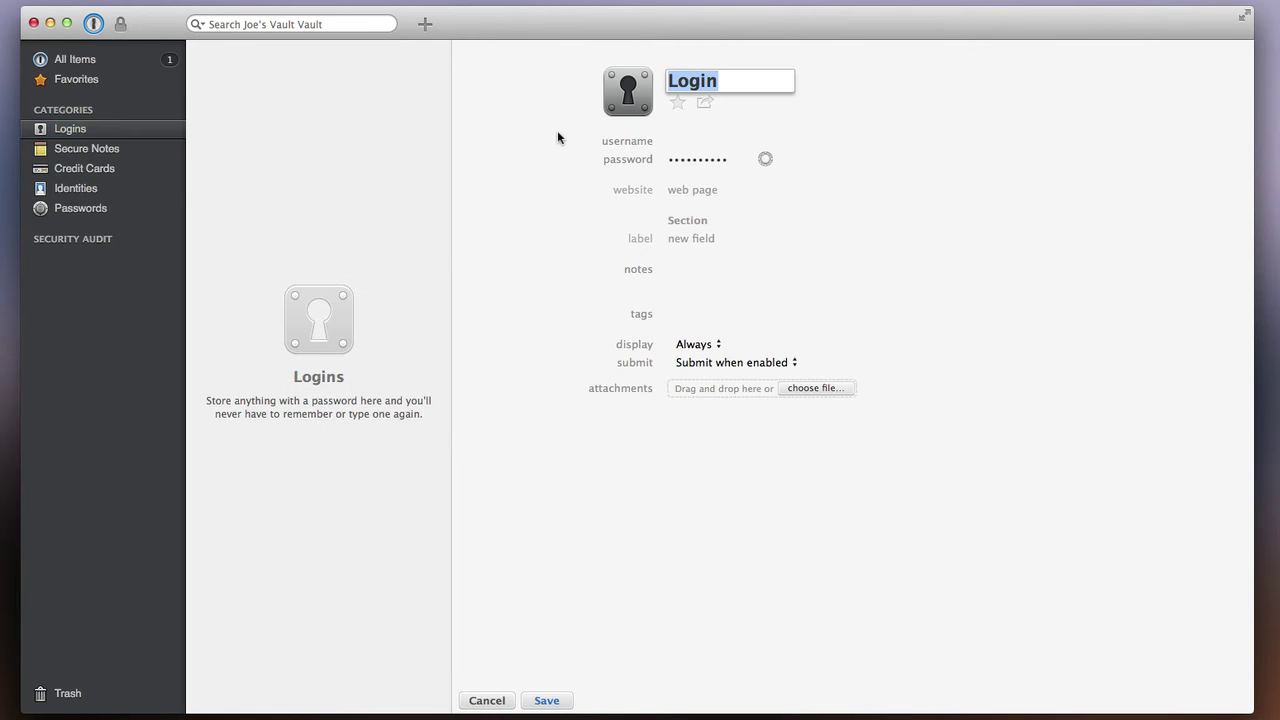
pyautogui.write('Twitt')
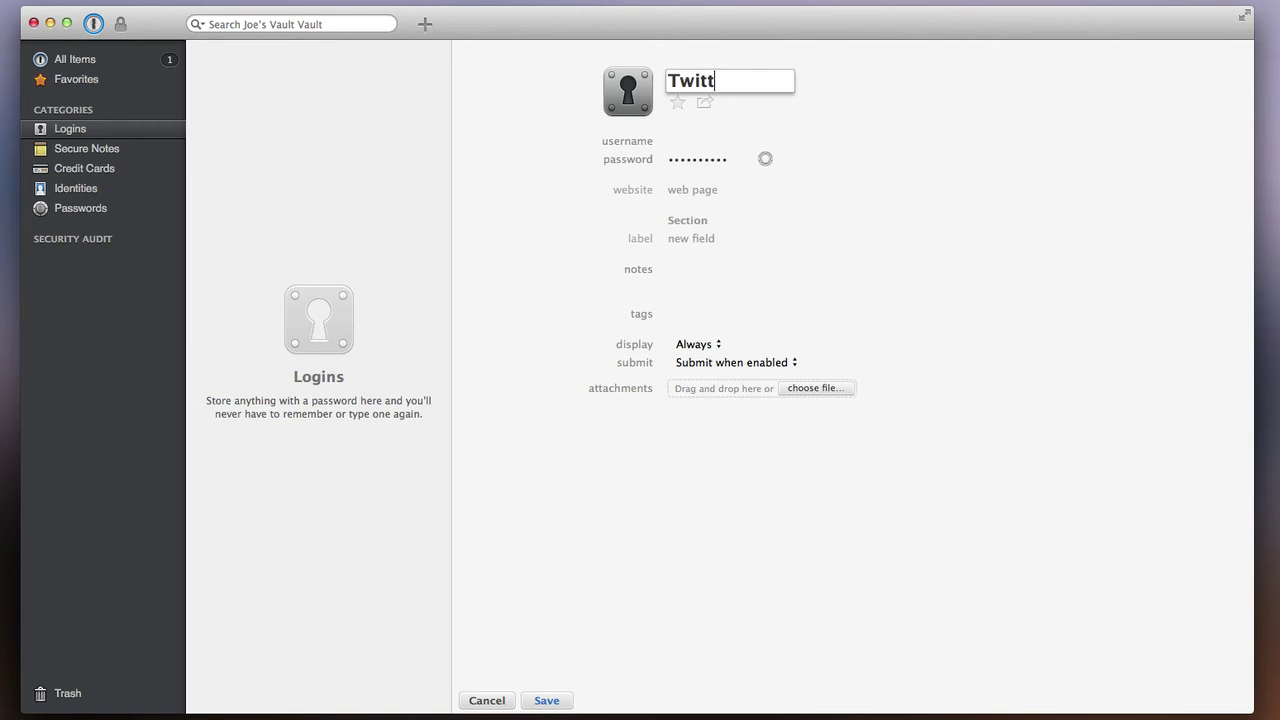
pyautogui.write('er, Old Fas')
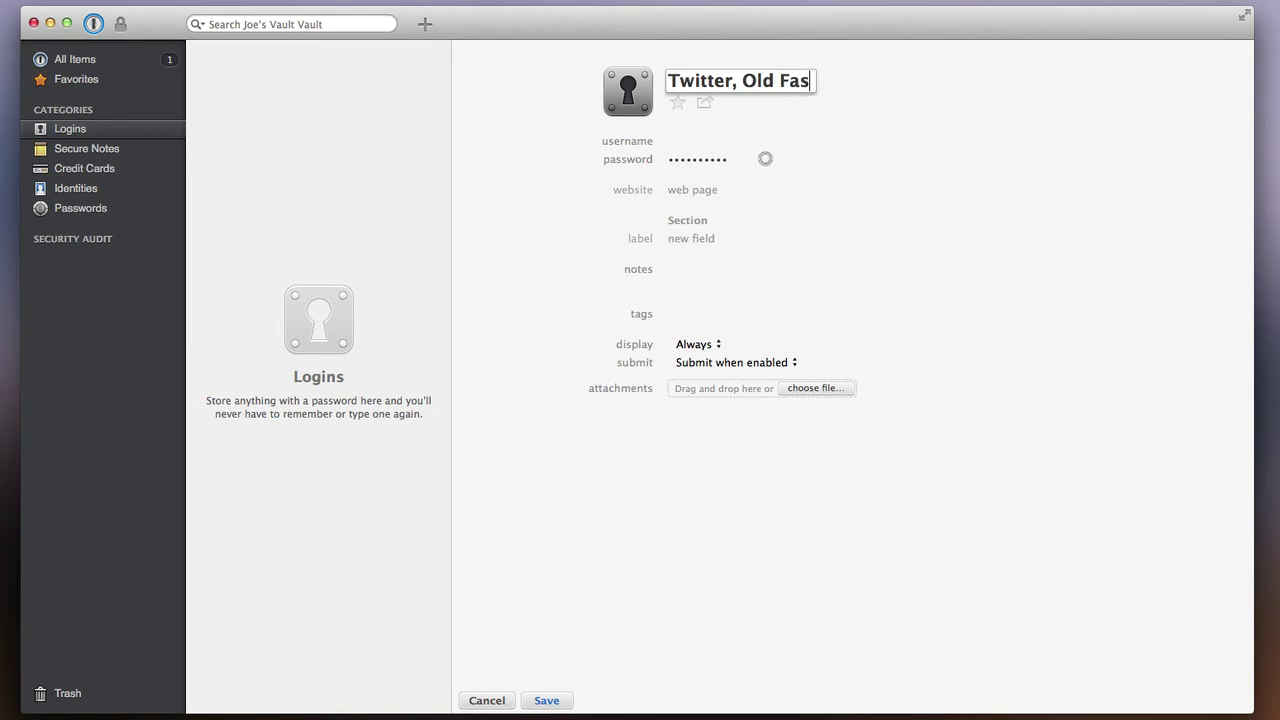
pyautogui.write('hioned')
pyautogui.press('Tab')
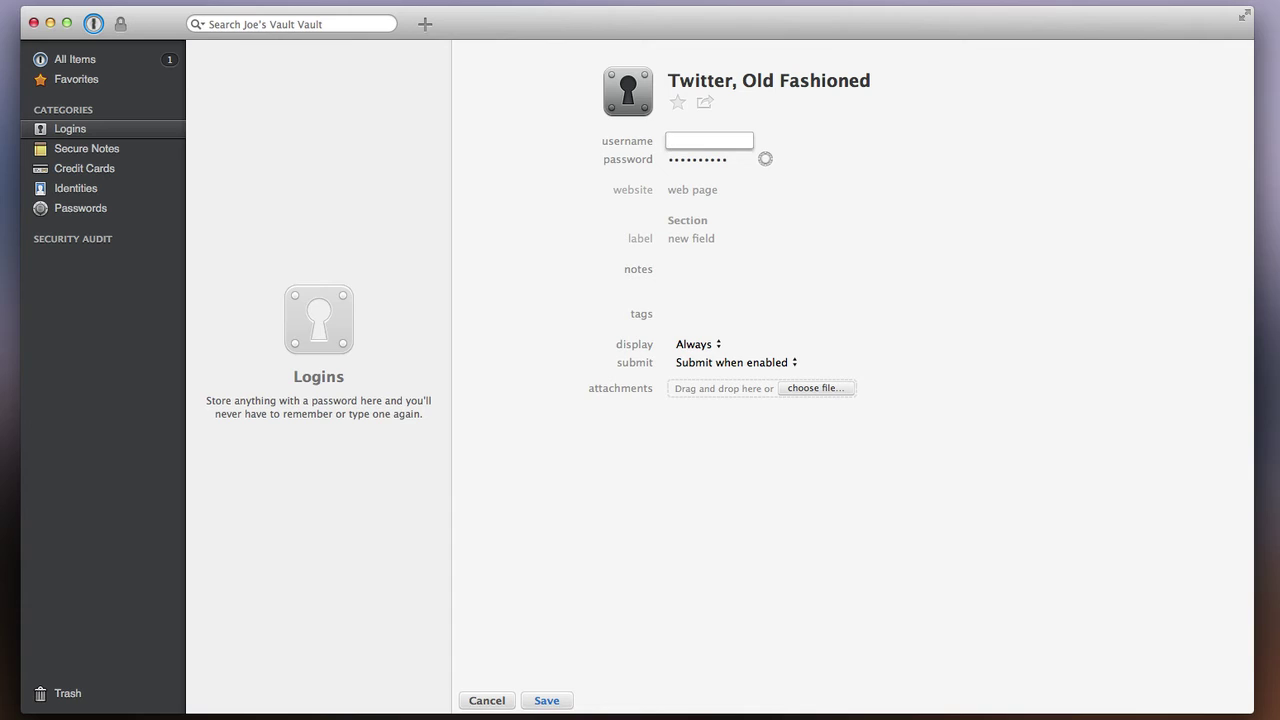
pyautogui.write('joesoldfashioned')
# - Save the 'Twitter, Old Fashioned' login, then reopen it from Logins for editing
pyautogui.click(541, 700)
pyautogui.click(94, 209)
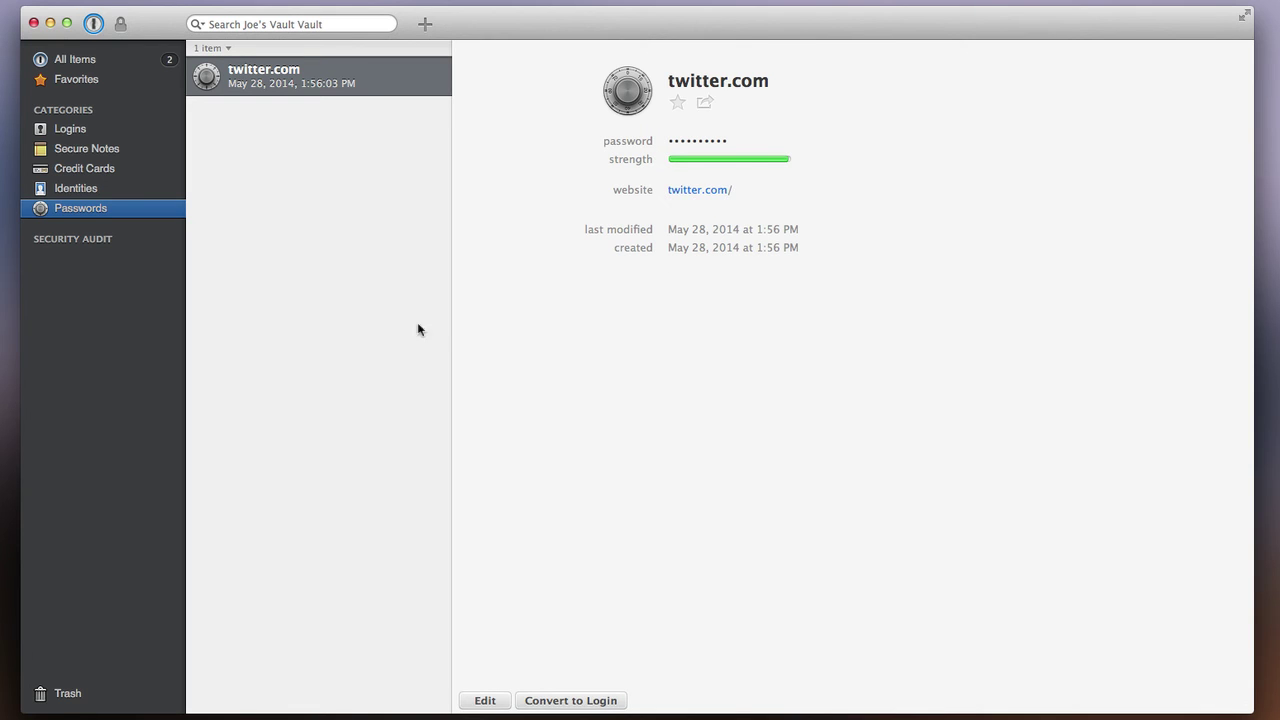
pyautogui.click(86, 131)
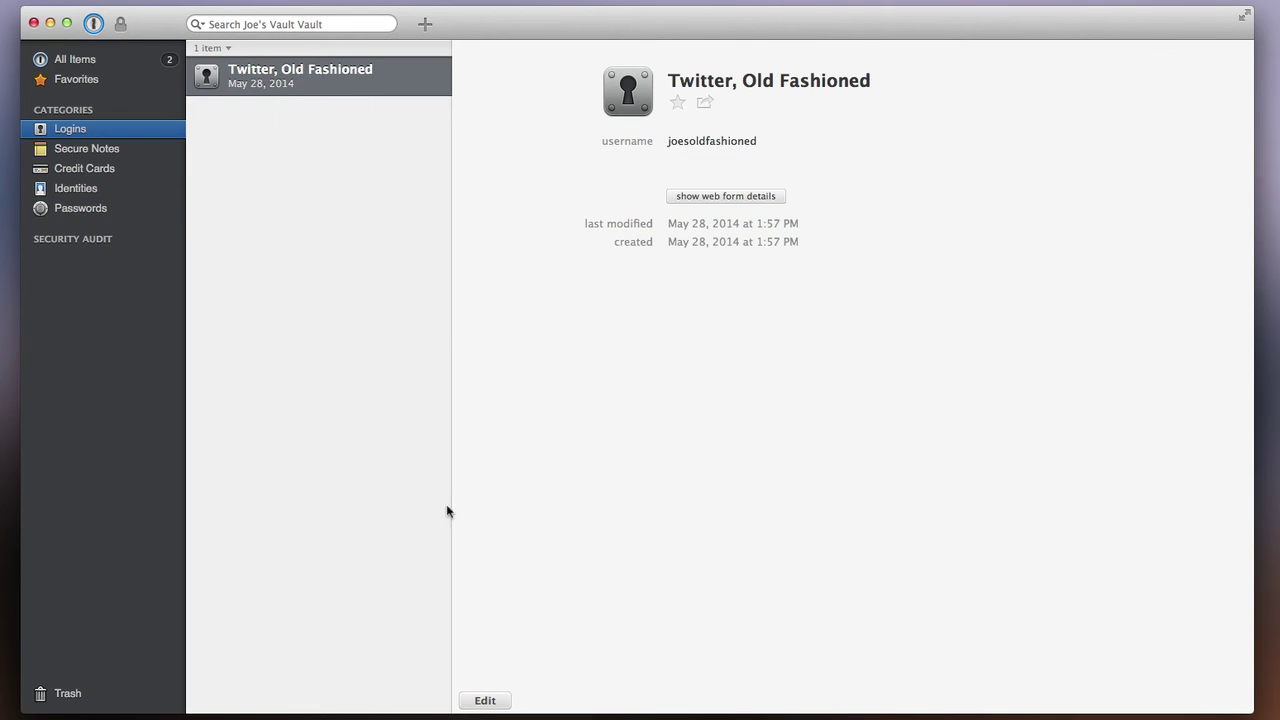
pyautogui.click(503, 704)
pyautogui.click(700, 160)
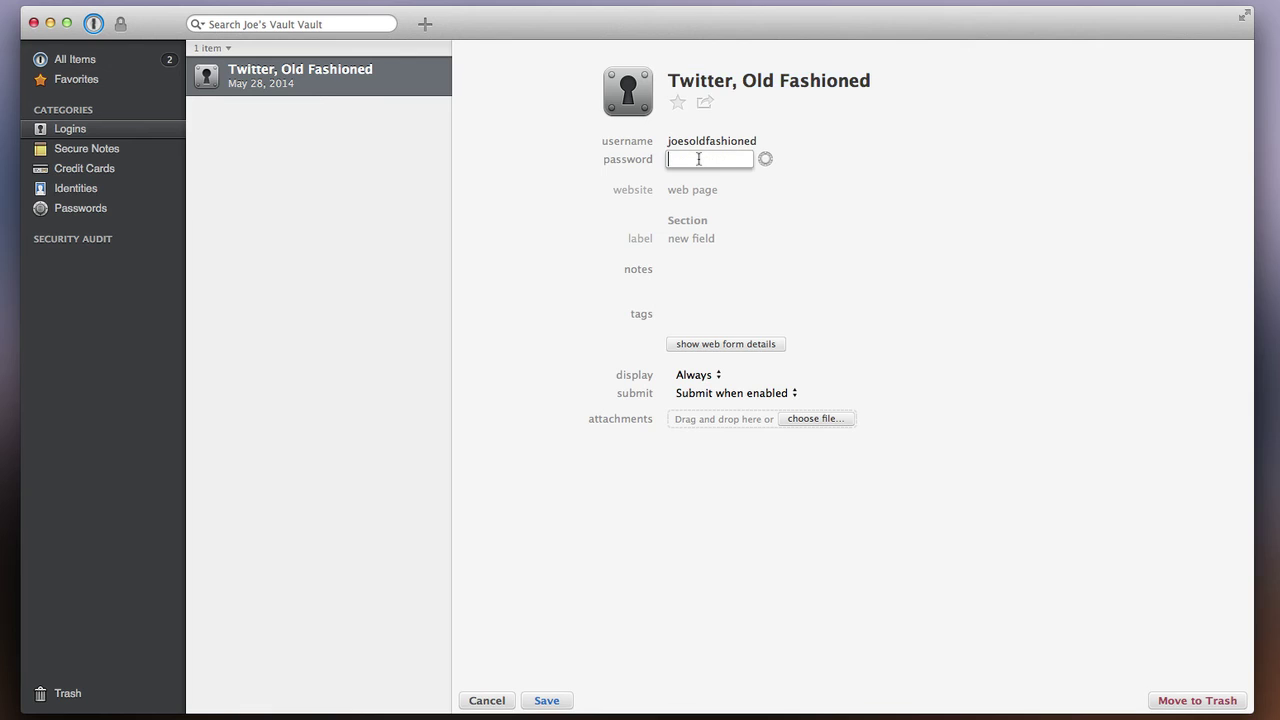
# - Copy twitter.com from Safari's address bar into the login's website field and save
pyautogui.click(702, 207)
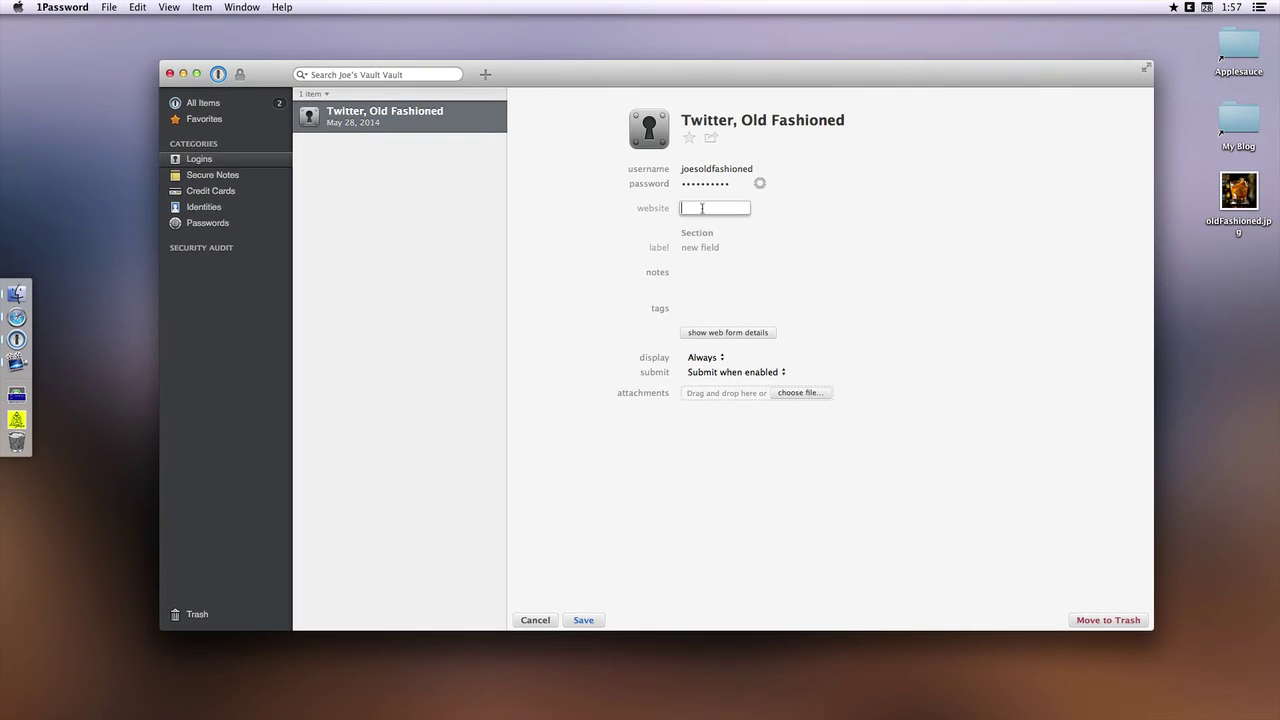
pyautogui.press('super+Tab')
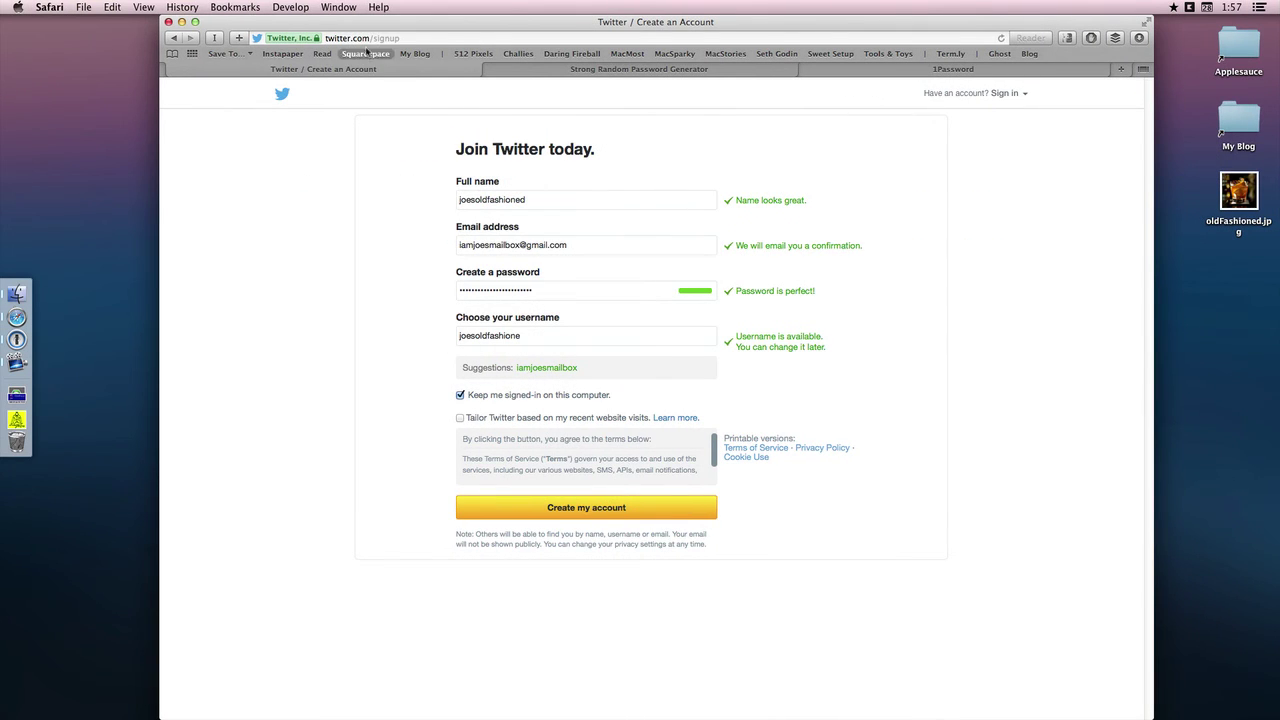
pyautogui.moveTo(362, 38); pyautogui.dragTo(316, 38)
pyautogui.press('super+c')
pyautogui.press('super+Tab')
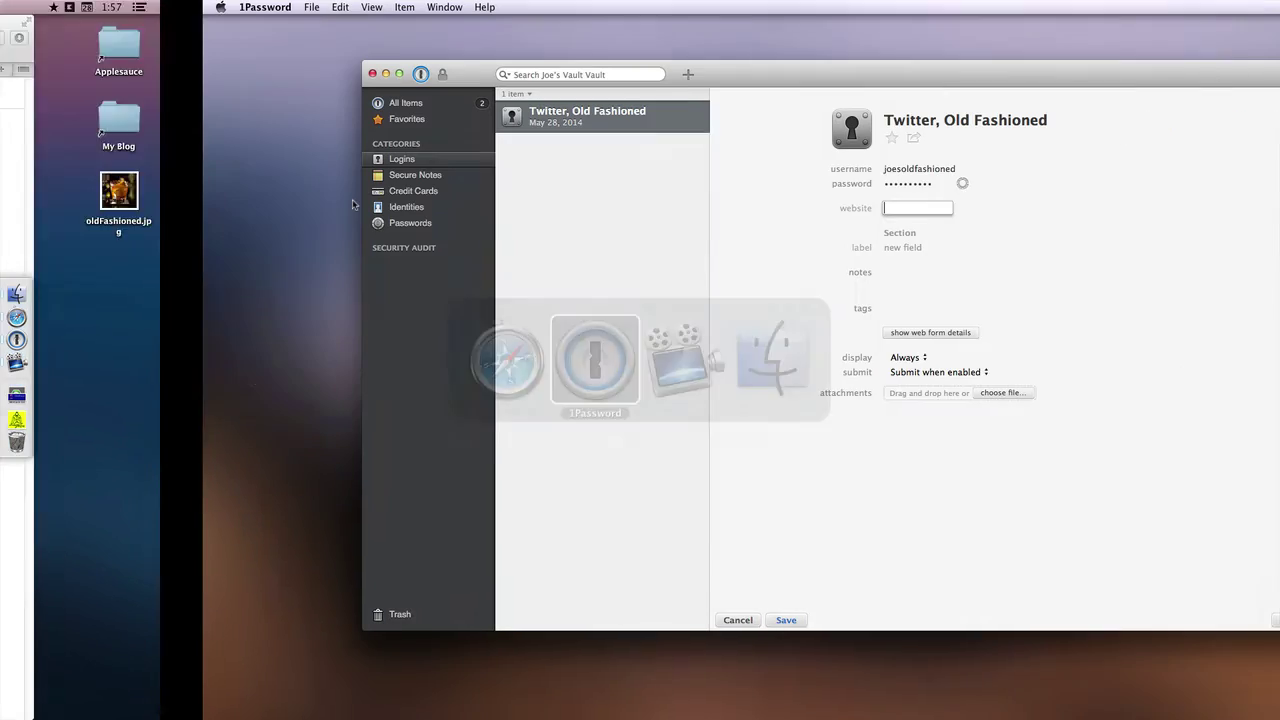
pyautogui.press('super+v')
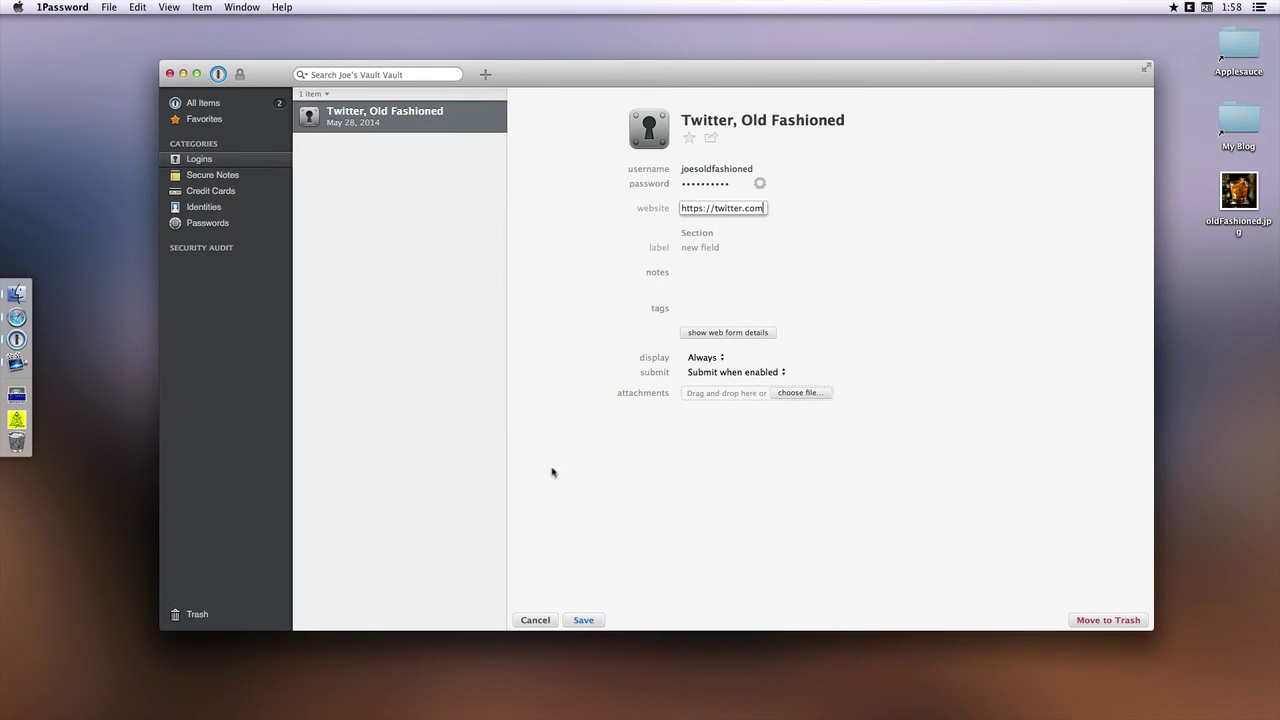
pyautogui.click(583, 620)
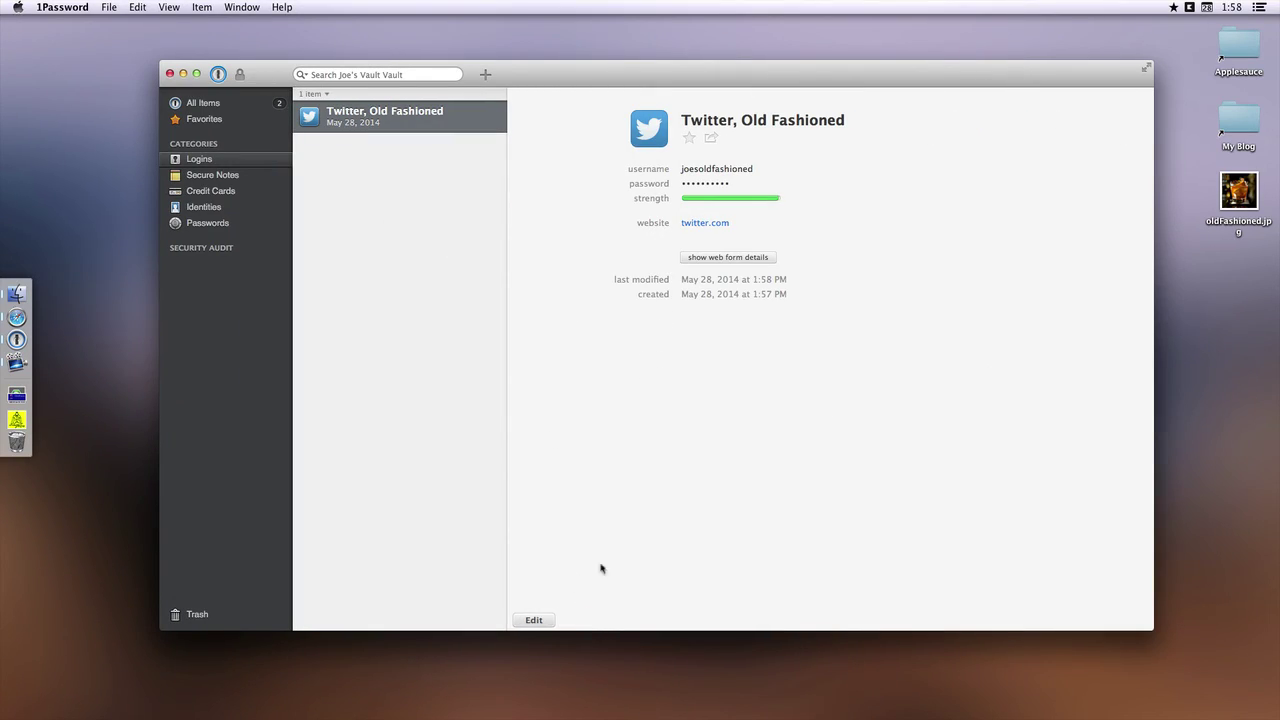